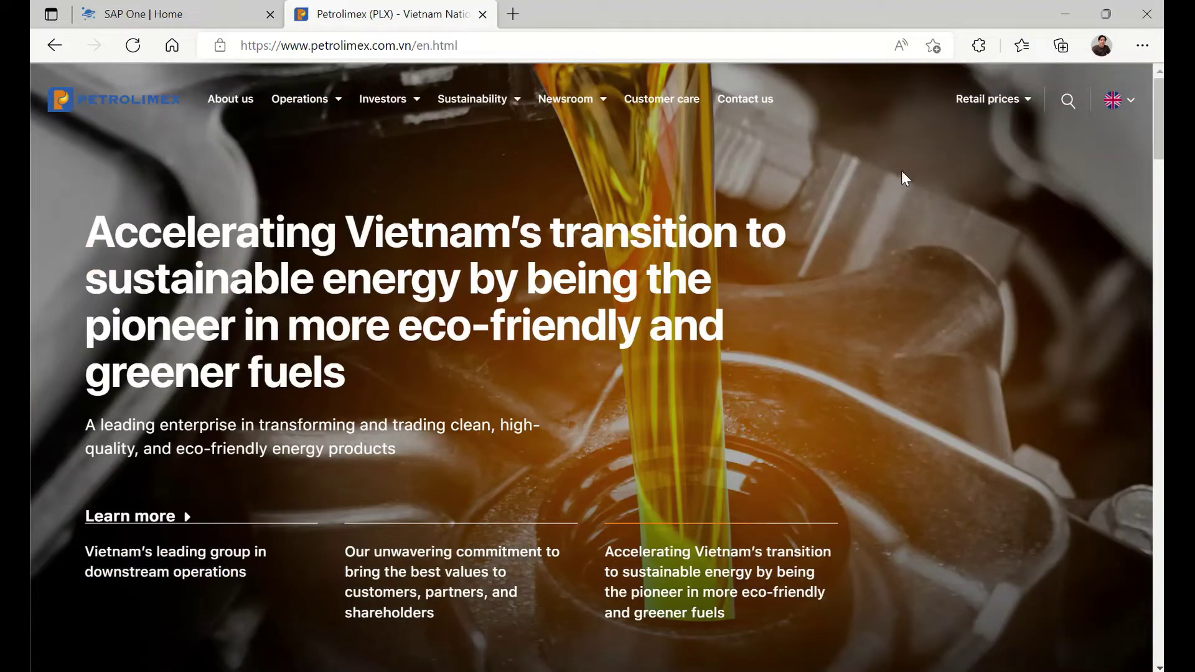
Step: Examine the retail fuel prices on the Petrolimex website, and the Fuel Prices and Contract-2022-7-1 sheets of TransportShouldCost.xlsx in Excel
{"action": "left_click", "coordinate": [992, 101]}
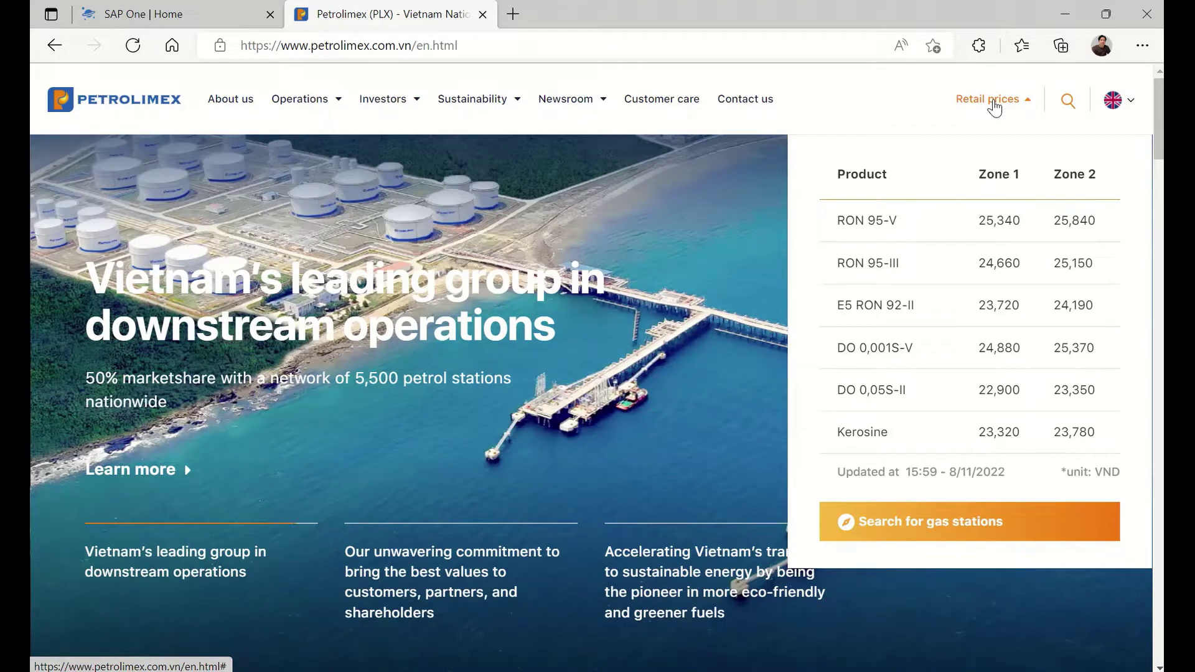
{"action": "key", "text": "alt+Tab"}
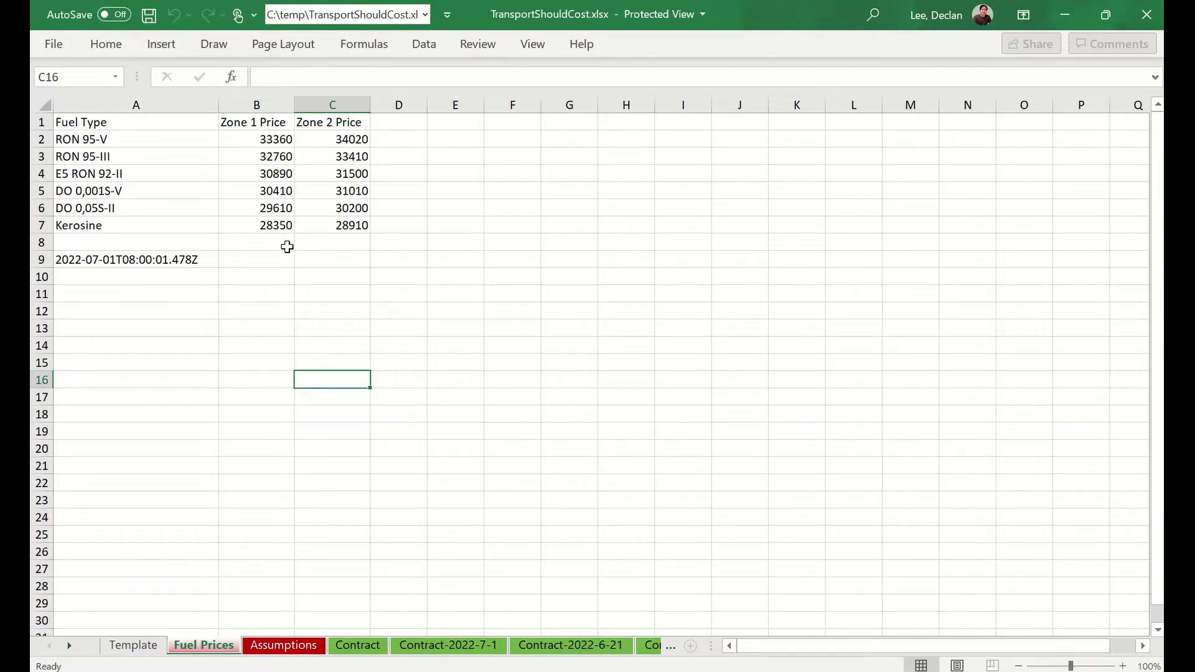
{"action": "left_click", "coordinate": [454, 645]}
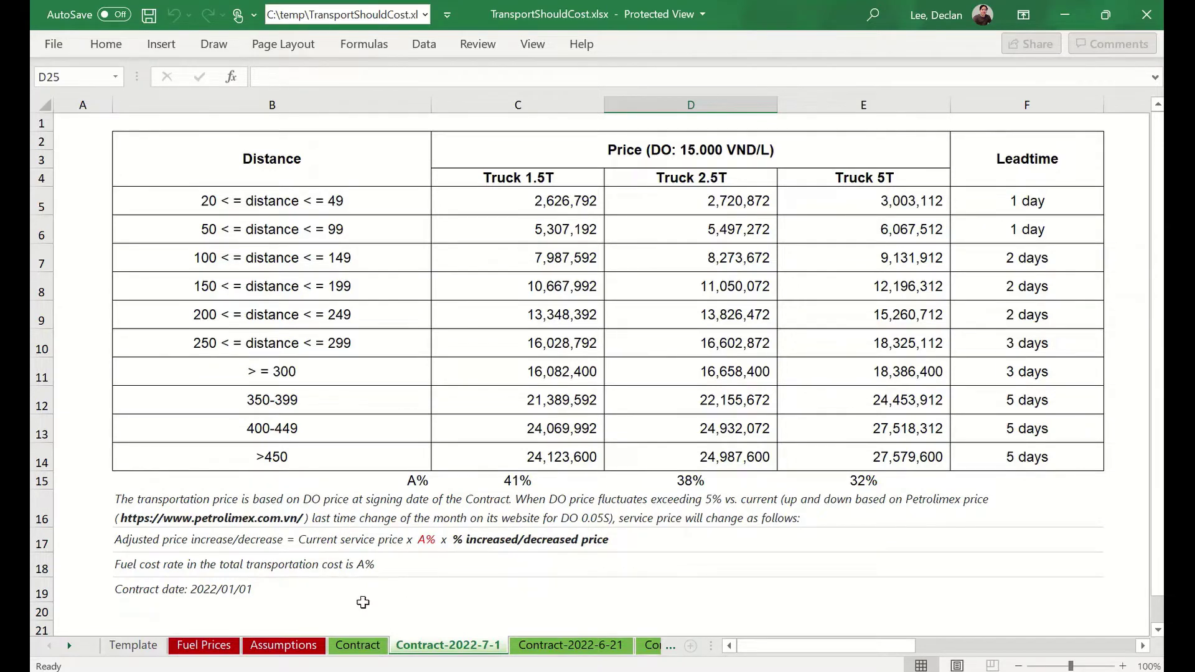
Step: Switch to the SAP pages in Chrome and check the My Inbox task count, the repository folders and the Excel Workflow folder's contents
{"action": "left_click", "coordinate": [326, 670]}
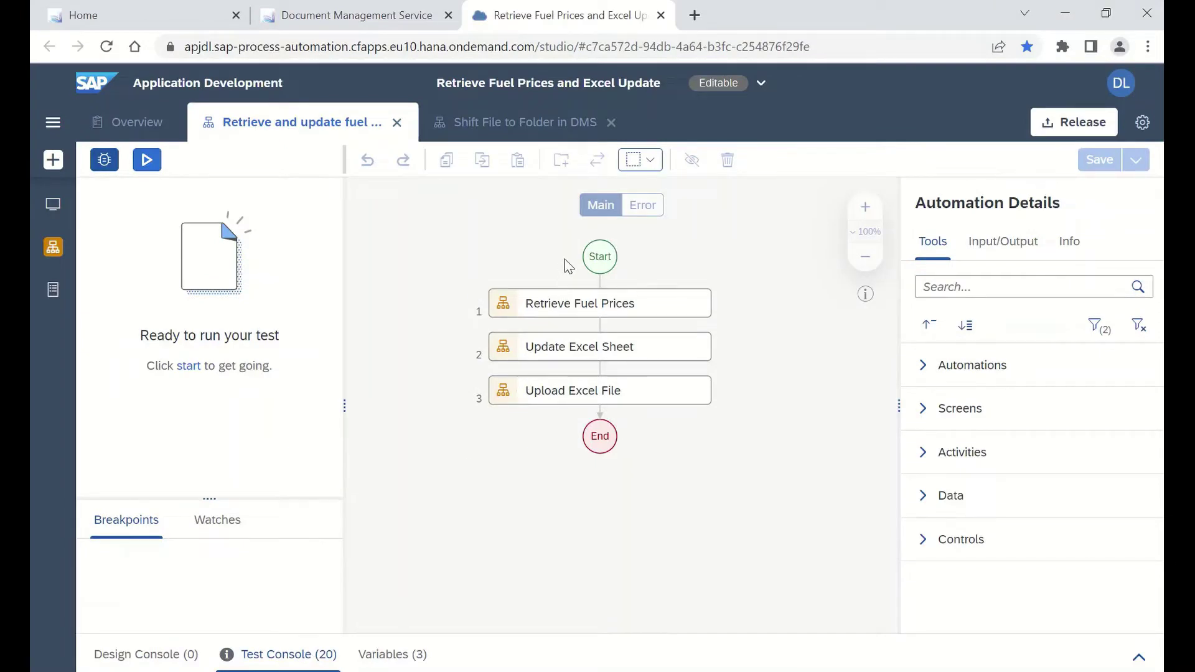
{"action": "key", "text": "ctrl+1"}
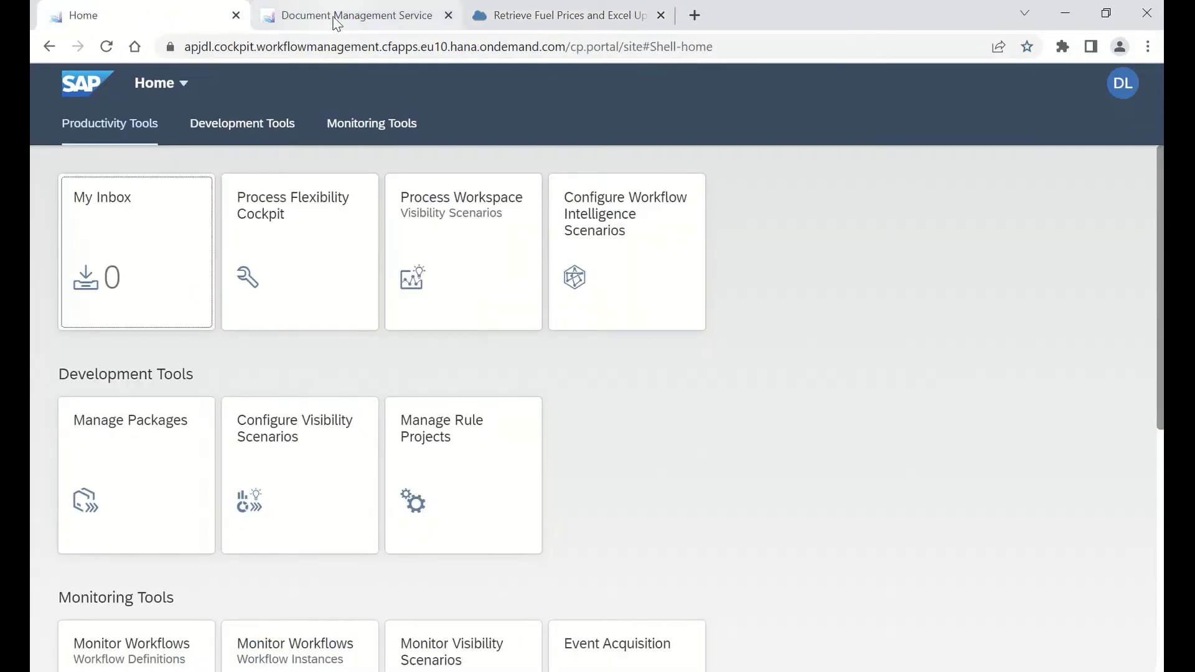
{"action": "left_click", "coordinate": [337, 18]}
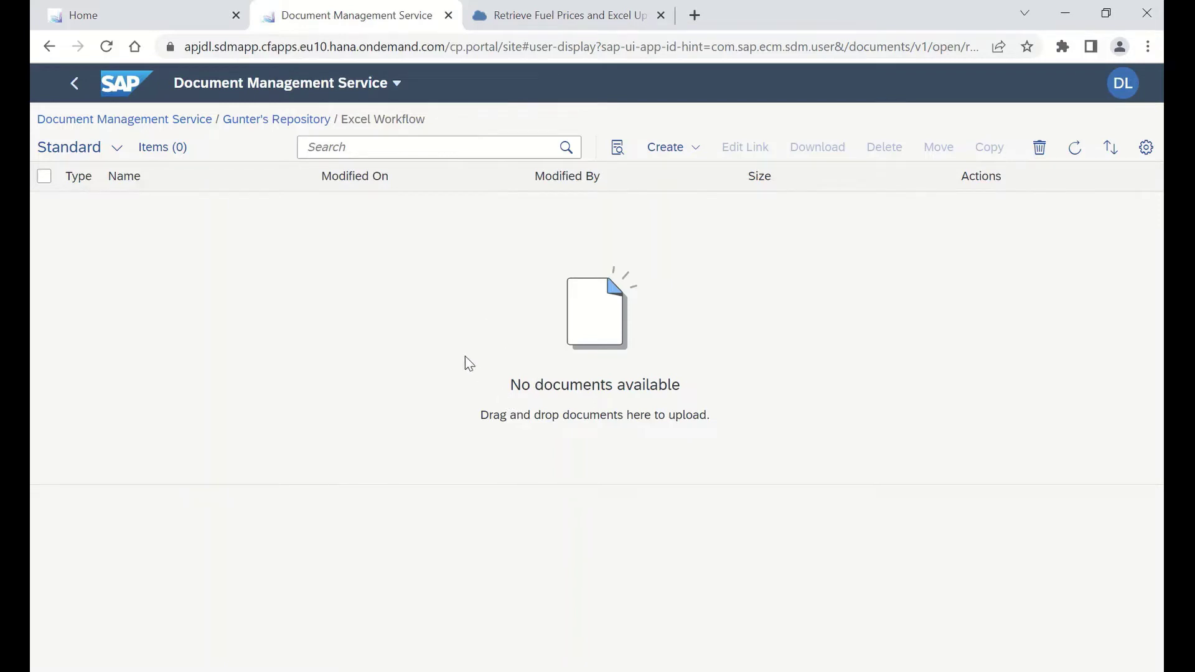
{"action": "left_click", "coordinate": [303, 119]}
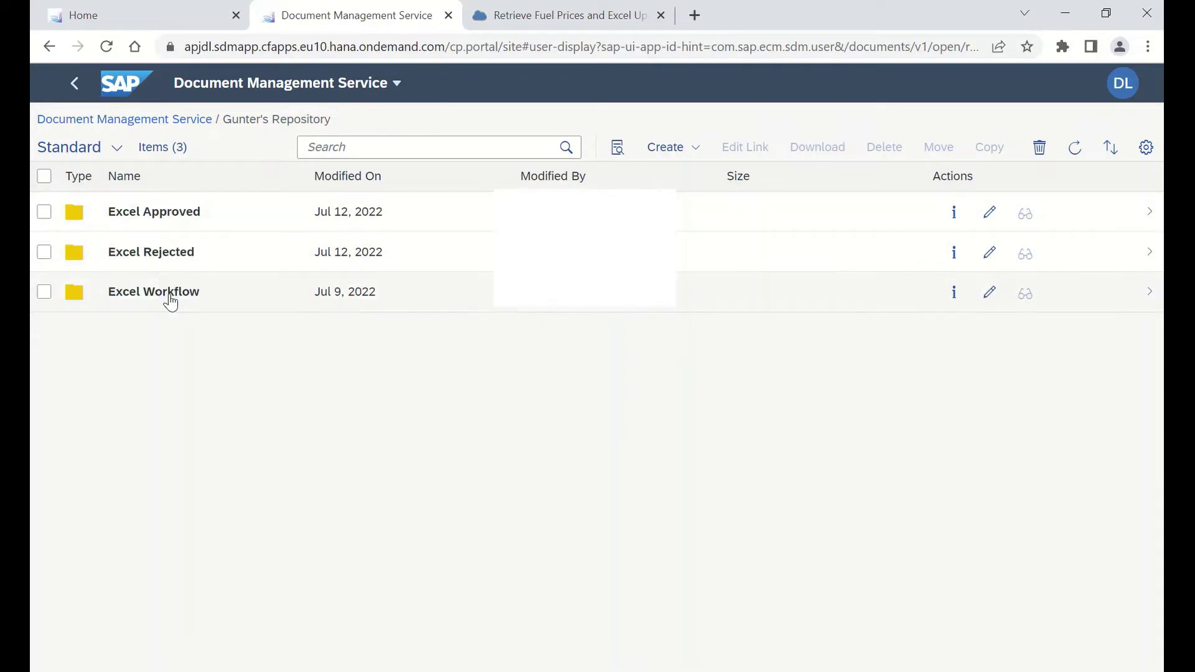
{"action": "left_click", "coordinate": [155, 292]}
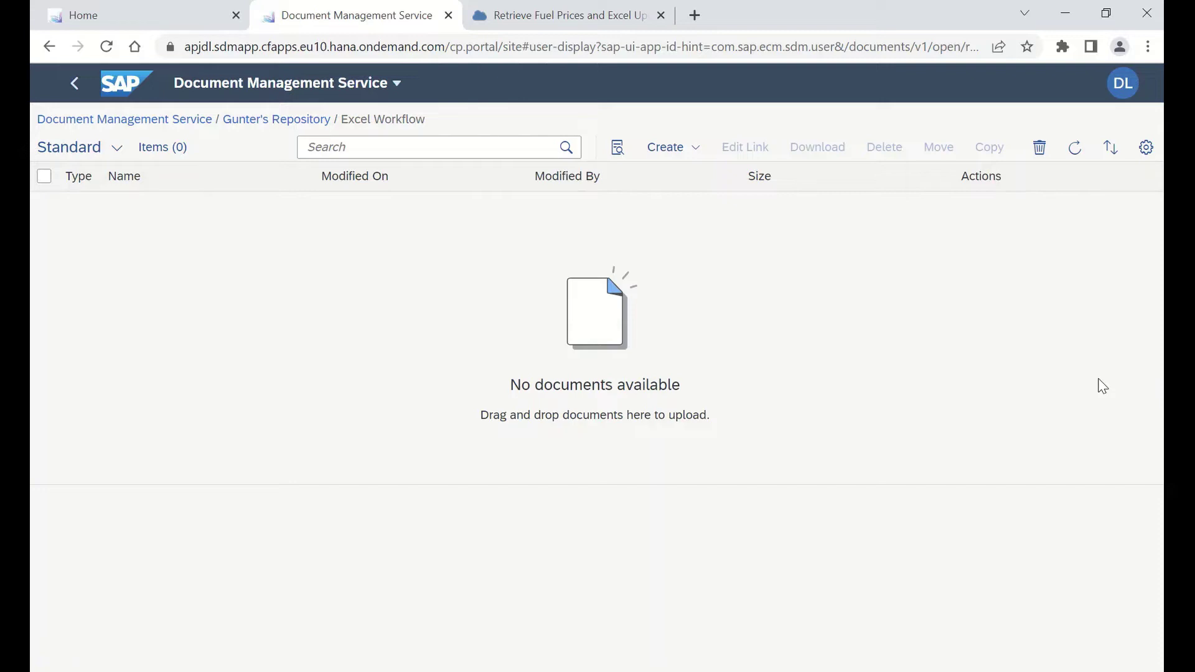
{"action": "left_click", "coordinate": [181, 18]}
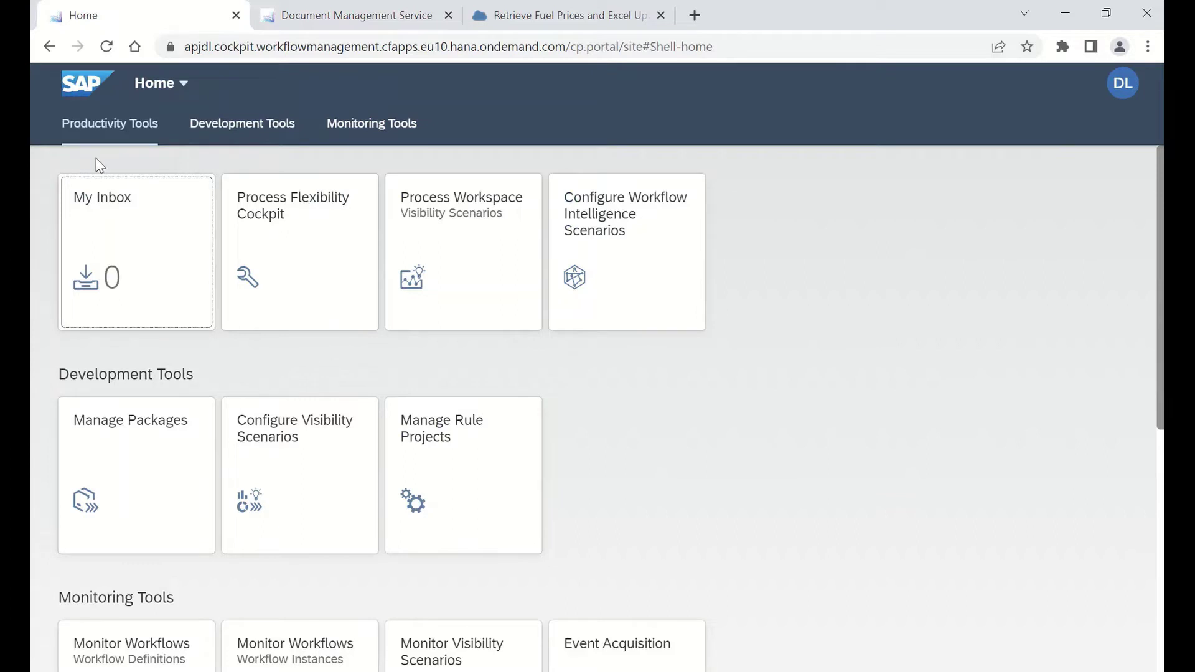
{"action": "left_click", "coordinate": [336, 19]}
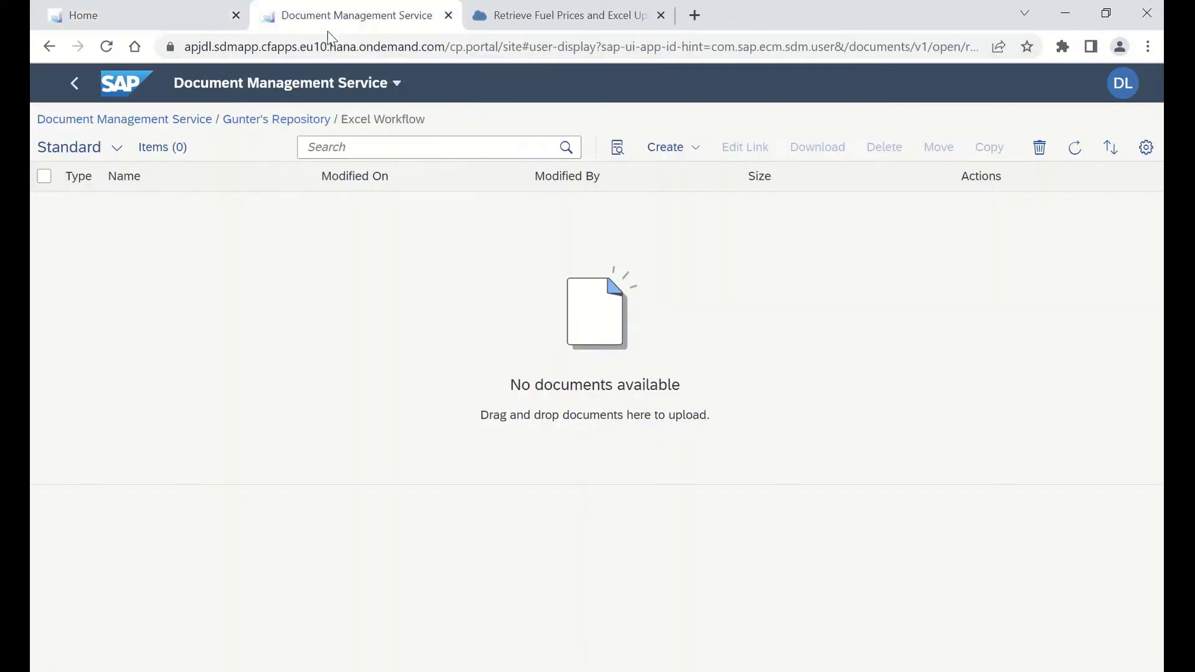
{"action": "left_click", "coordinate": [284, 119]}
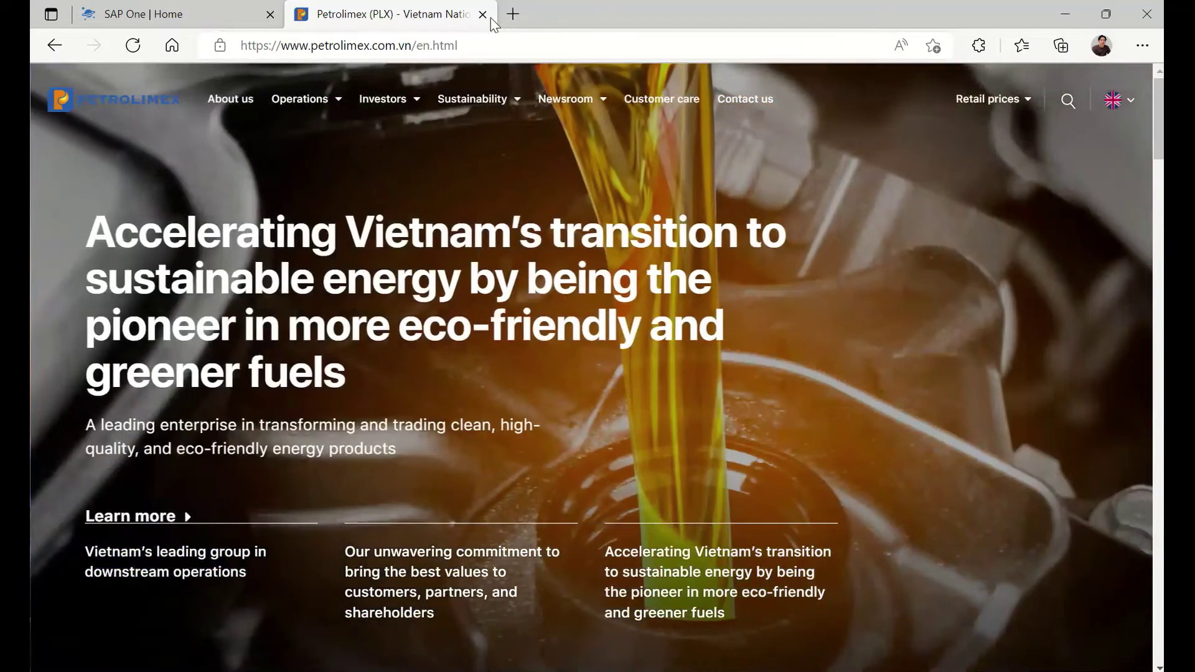
Step: Close the Petrolimex page and the TransportShouldCost workbook, and test-run the fuel price retrieval and update automation in SAP Process Automation
{"action": "left_click", "coordinate": [483, 14]}
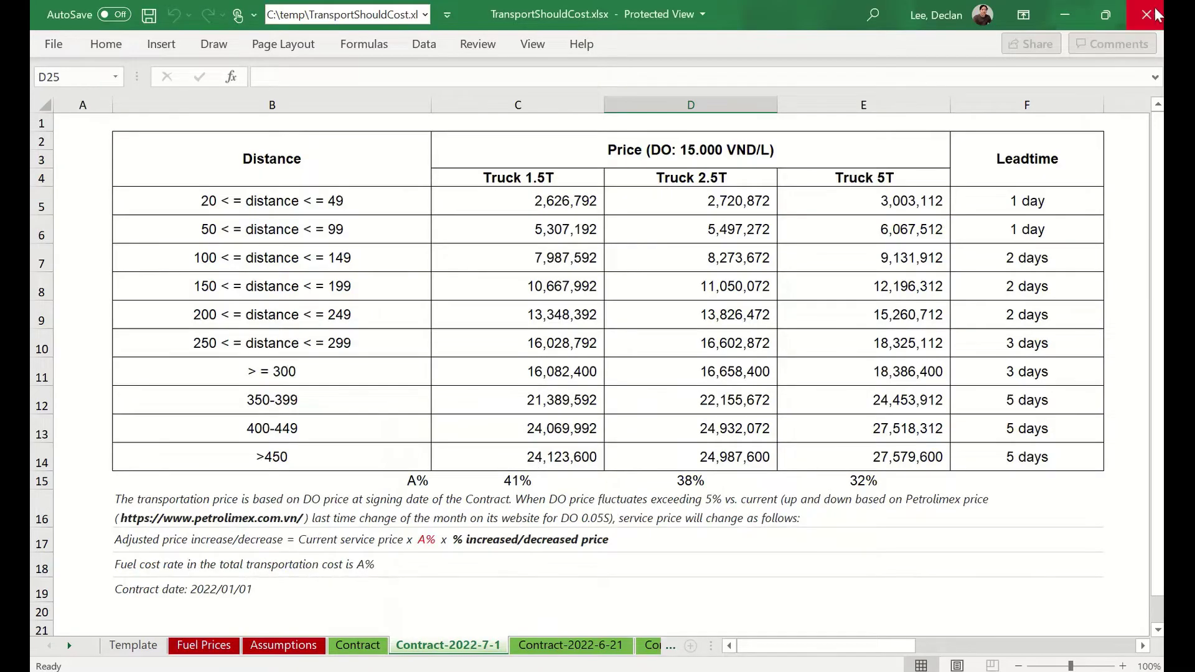
{"action": "left_click", "coordinate": [1154, 13]}
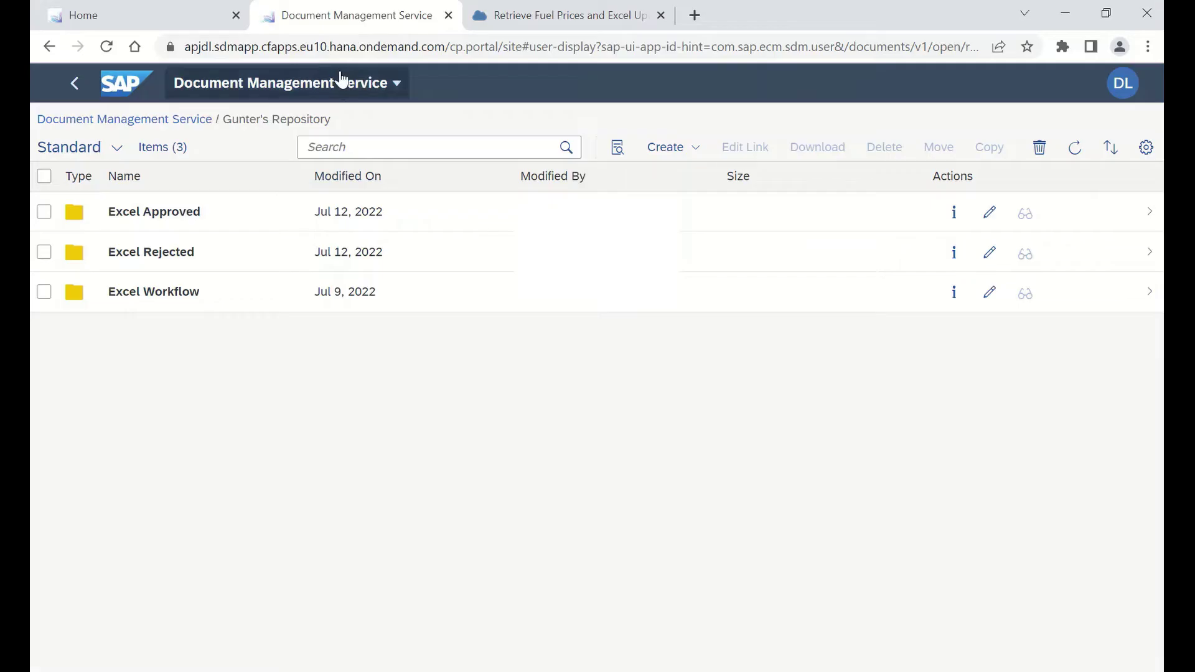
{"action": "left_click", "coordinate": [551, 15]}
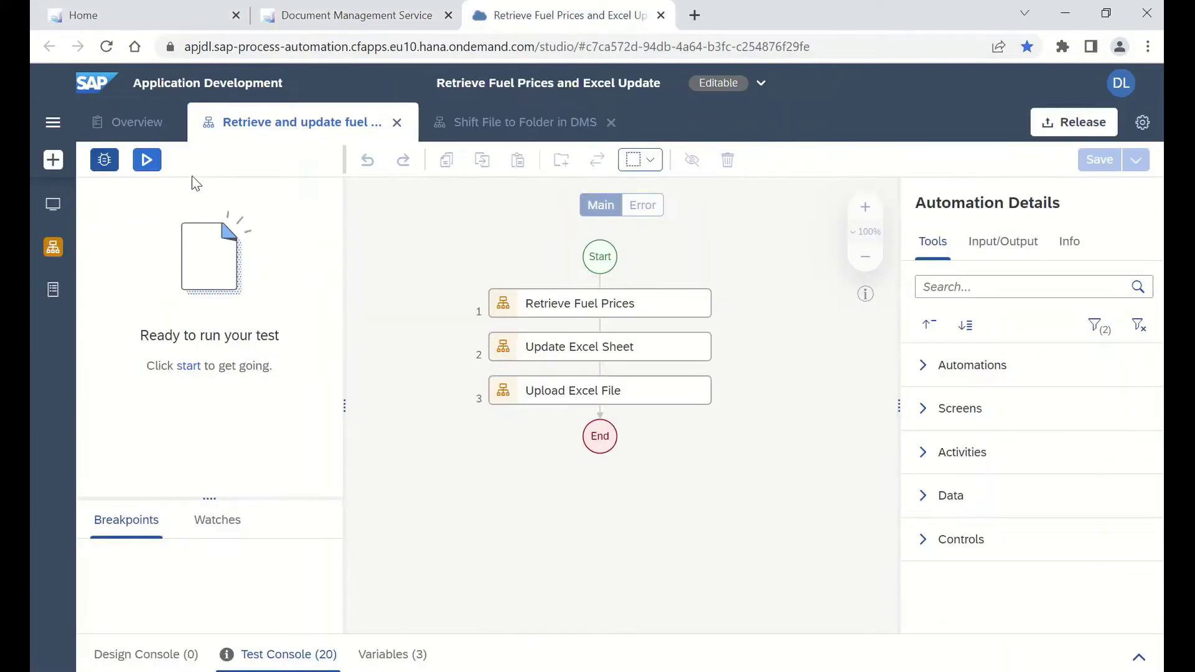
{"action": "left_click", "coordinate": [148, 160]}
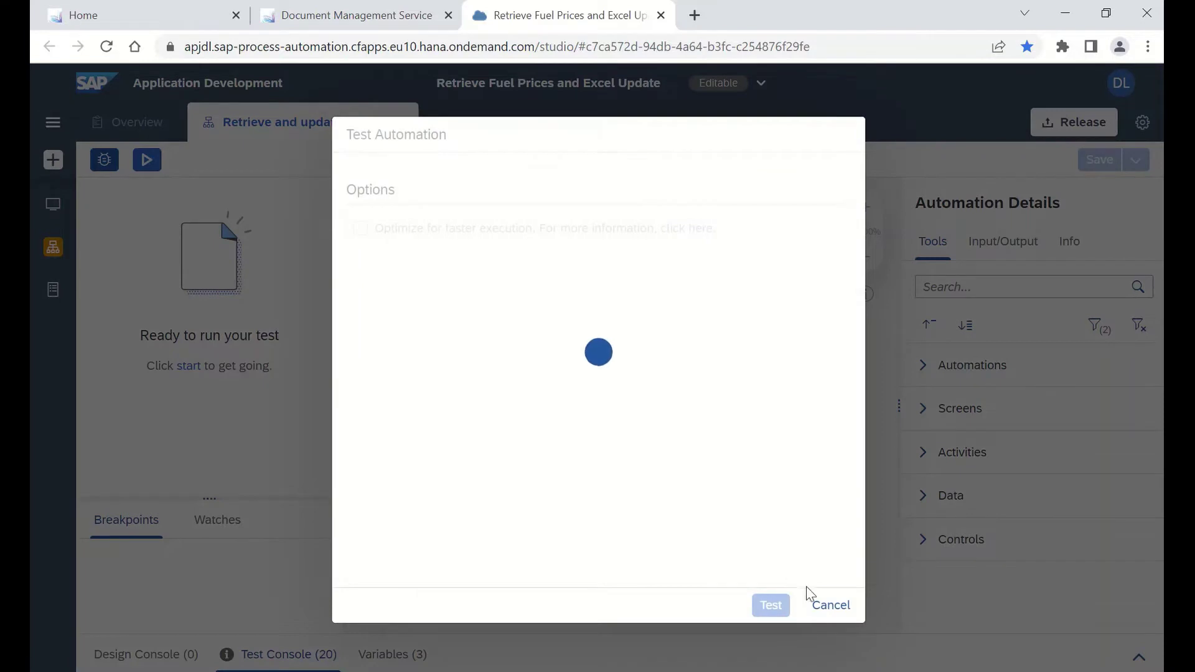
{"action": "left_click", "coordinate": [770, 605]}
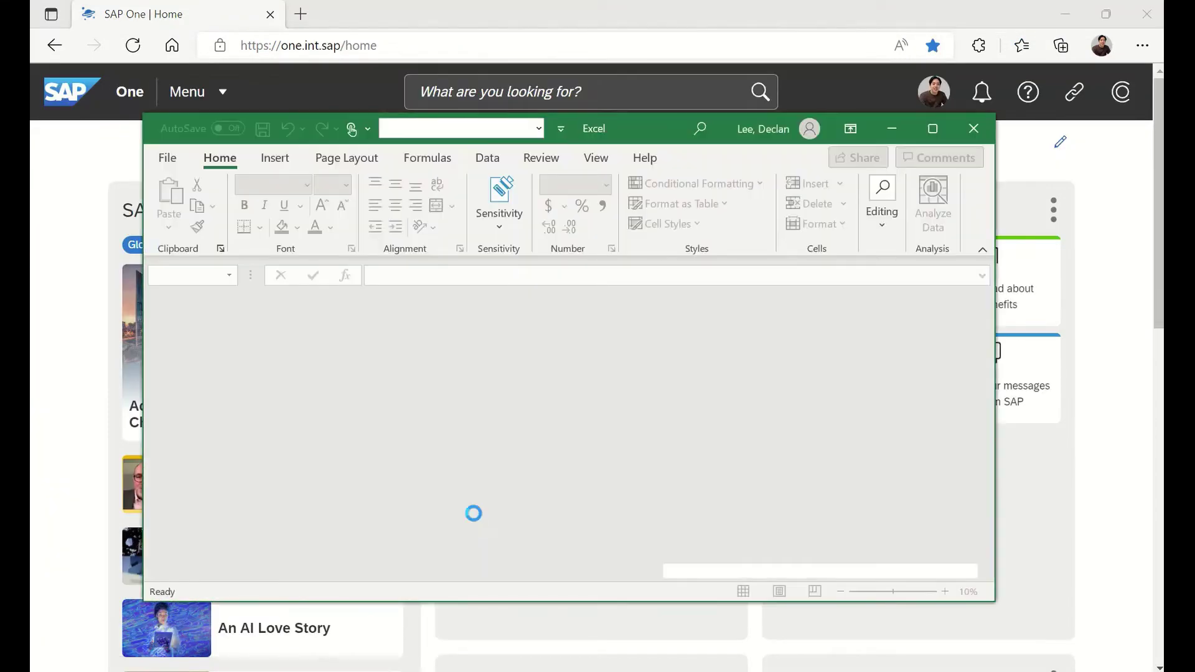
{"action": "left_click", "coordinate": [932, 128]}
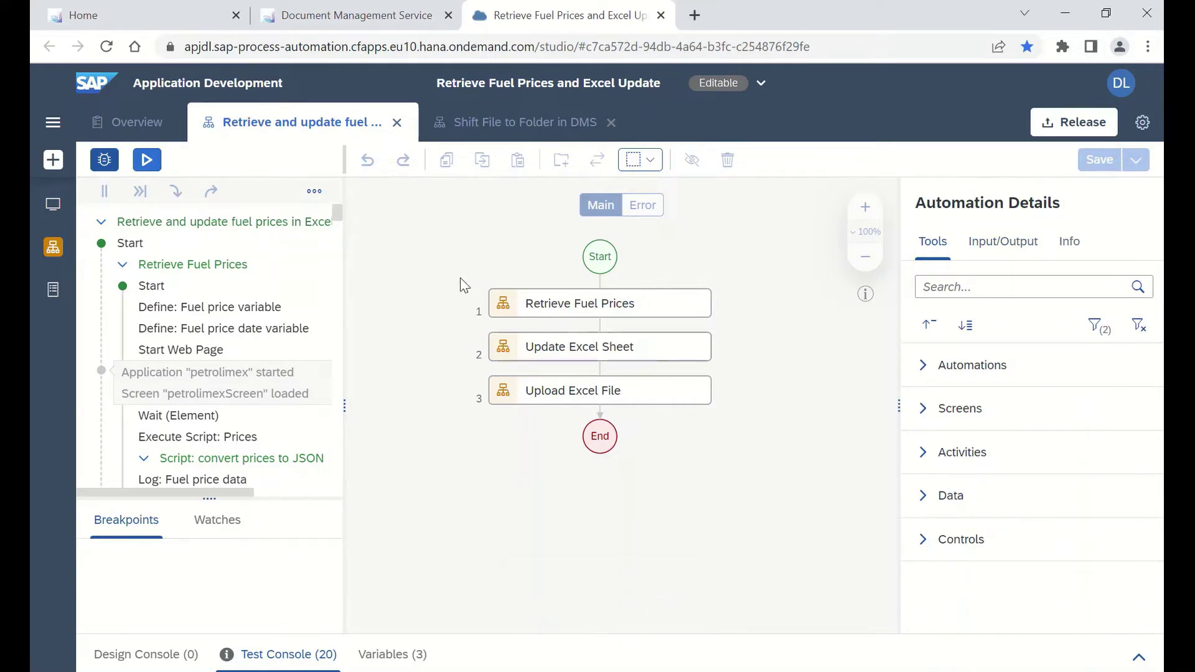
Step: Check the Excel Workflow folder for the uploaded workbook and open the approval task in My Inbox
{"action": "left_click", "coordinate": [342, 19]}
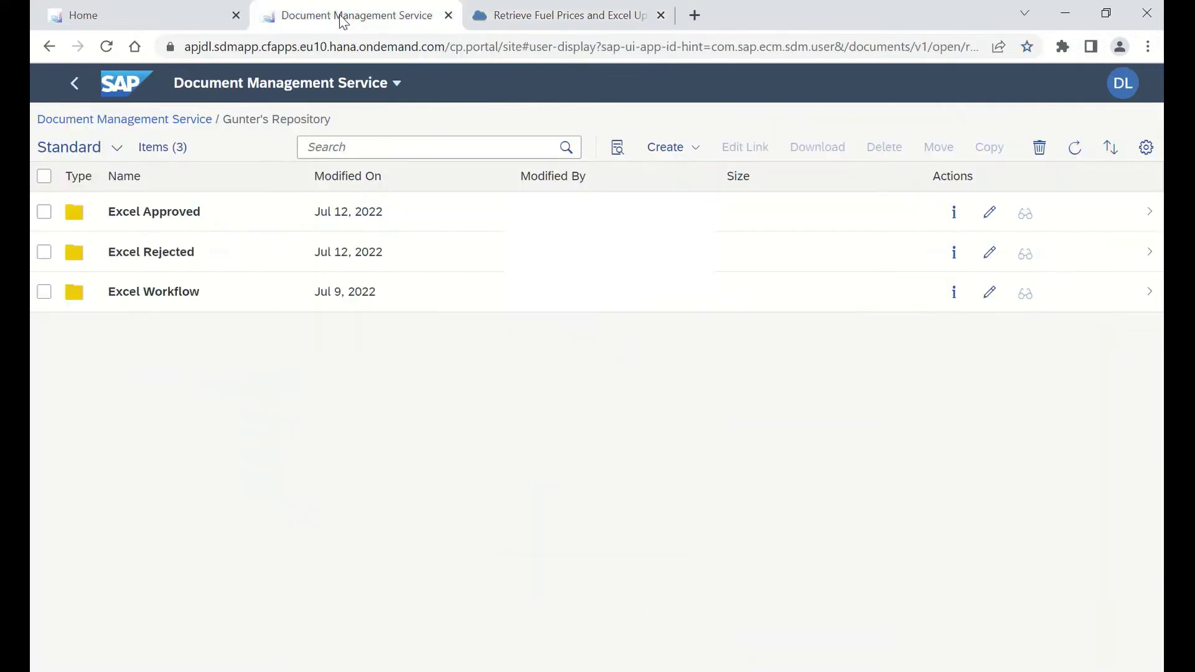
{"action": "left_click", "coordinate": [170, 298]}
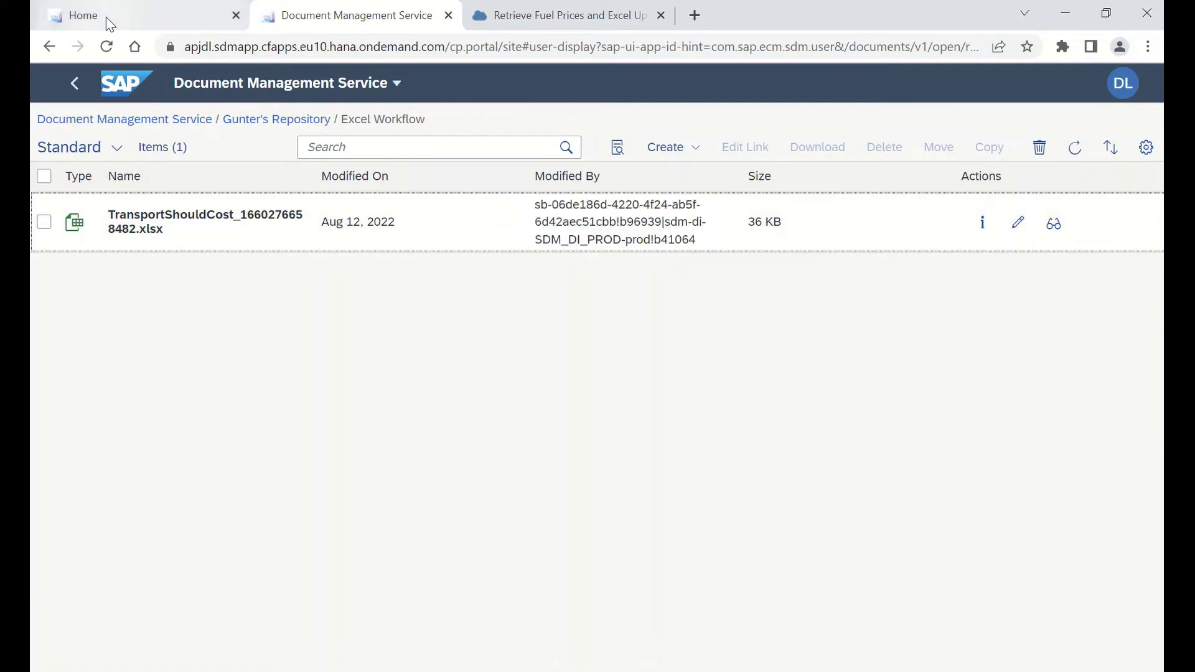
{"action": "left_click", "coordinate": [109, 18]}
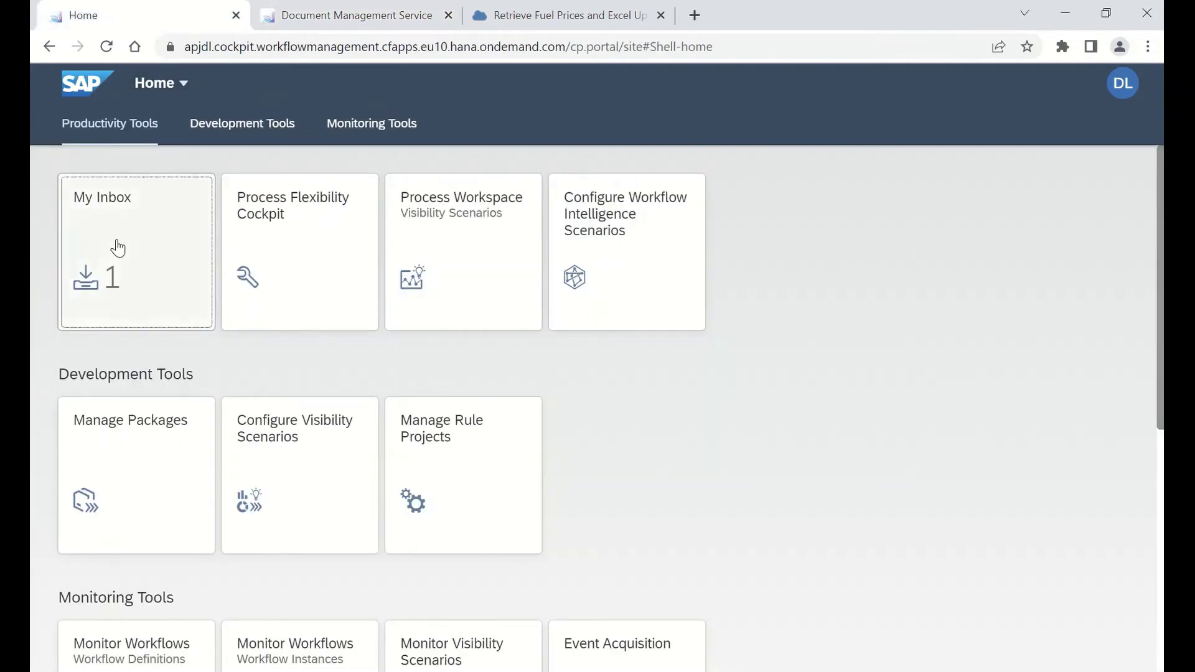
{"action": "left_click", "coordinate": [130, 224]}
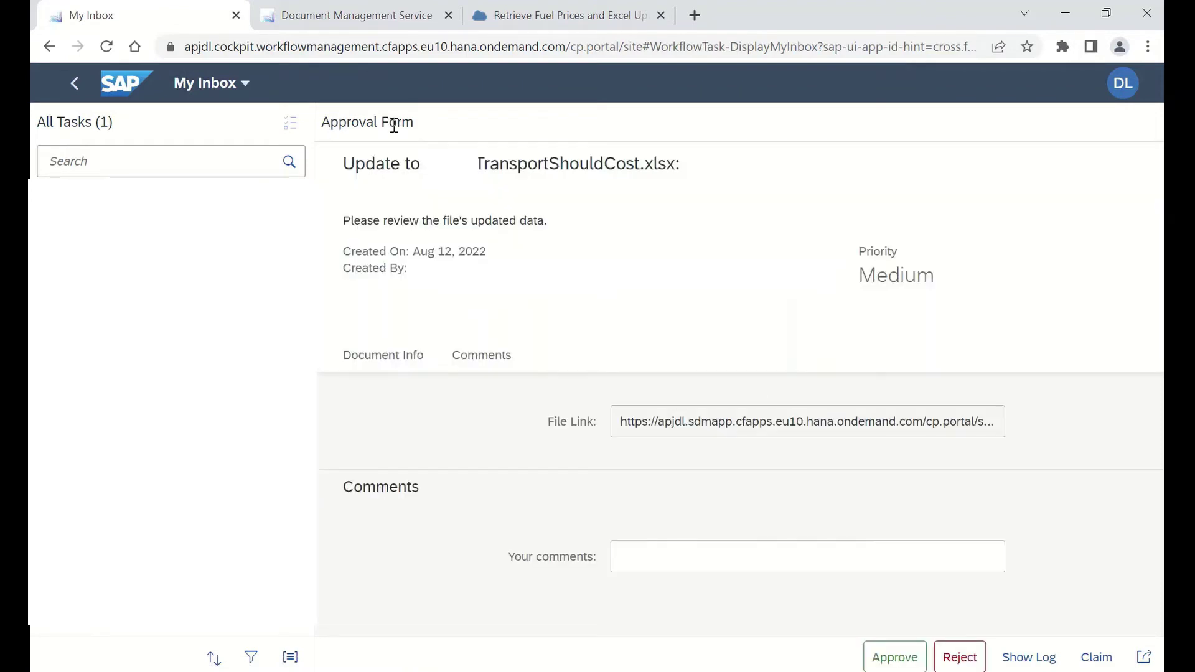
Step: Copy the complete file link from the approval form's document information
{"action": "double_click", "coordinate": [710, 423]}
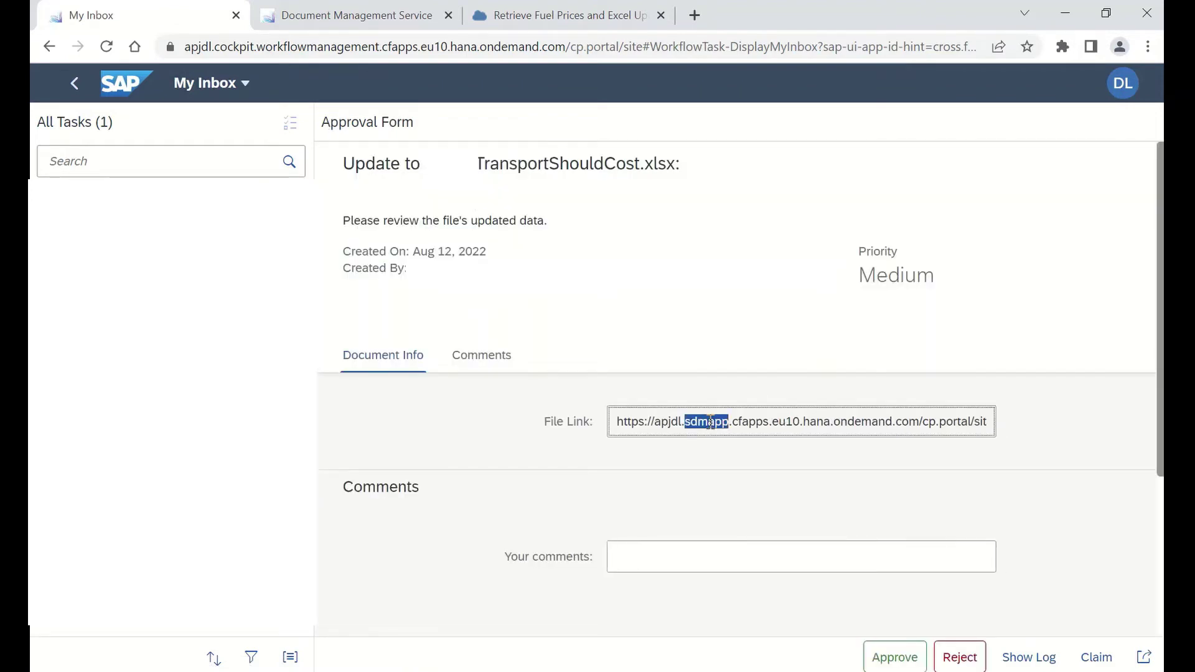
{"action": "left_click", "coordinate": [906, 421]}
{"action": "triple_click", "coordinate": [782, 421]}
{"action": "right_click", "coordinate": [781, 420]}
{"action": "left_click", "coordinate": [809, 440]}
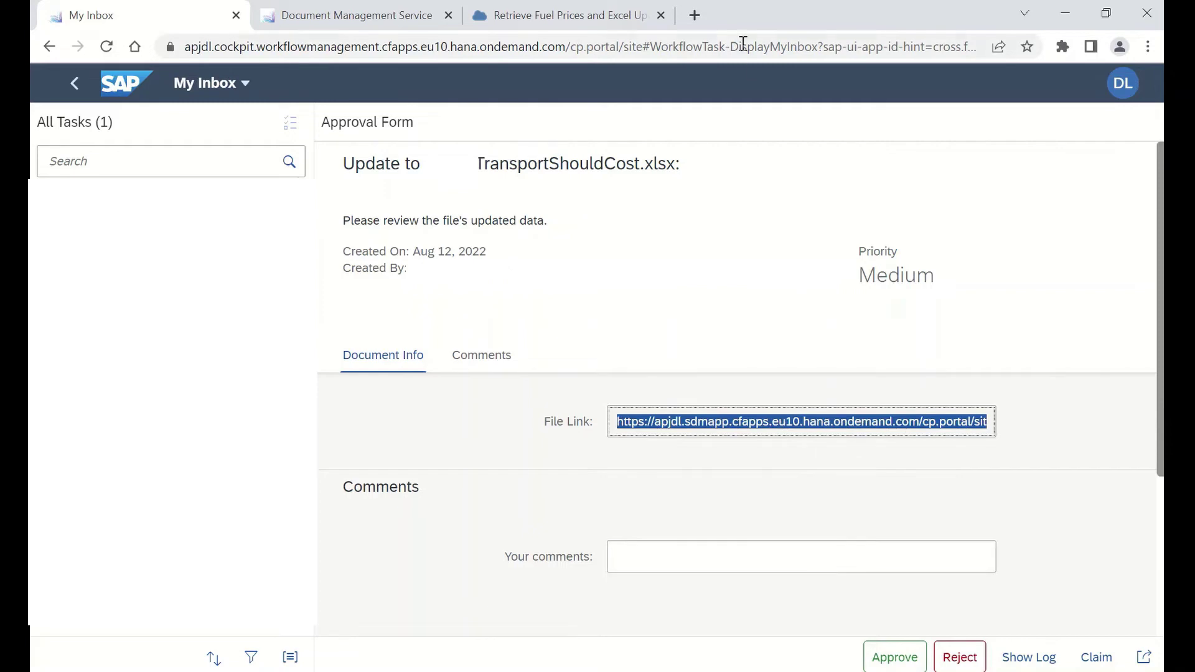
Step: Load the copied file link in the Document Management Service page and open the linked TransportShouldCost workbook in Excel
{"action": "left_click", "coordinate": [367, 15]}
{"action": "left_click", "coordinate": [382, 46]}
{"action": "right_click", "coordinate": [380, 45]}
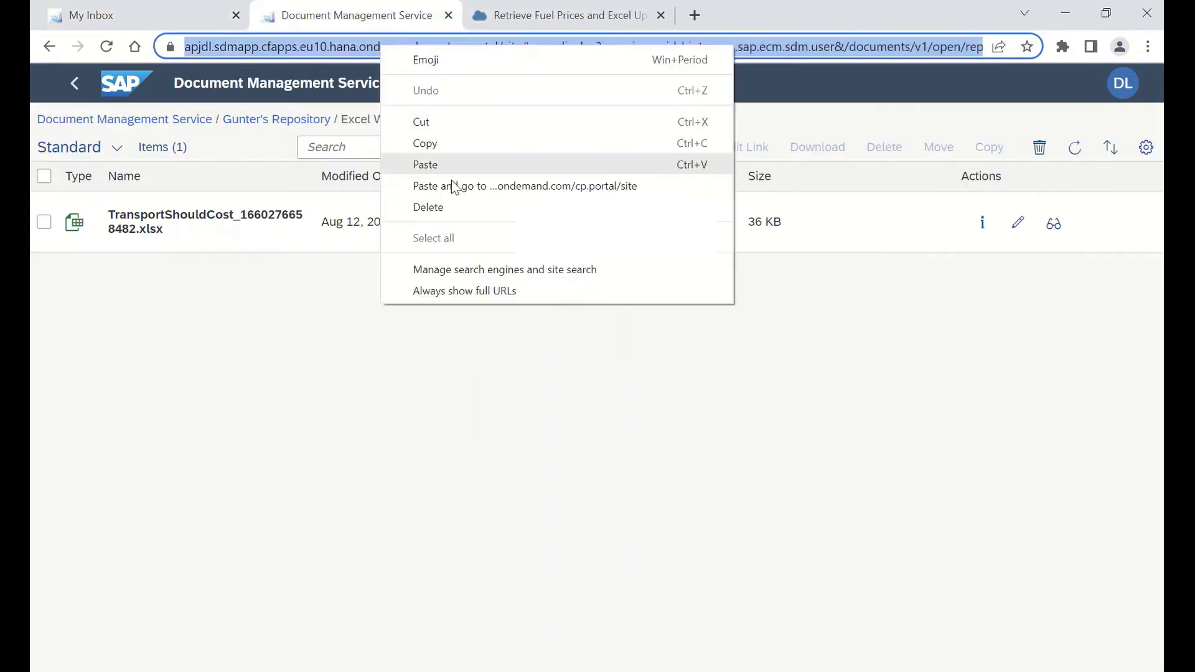
{"action": "left_click", "coordinate": [459, 186]}
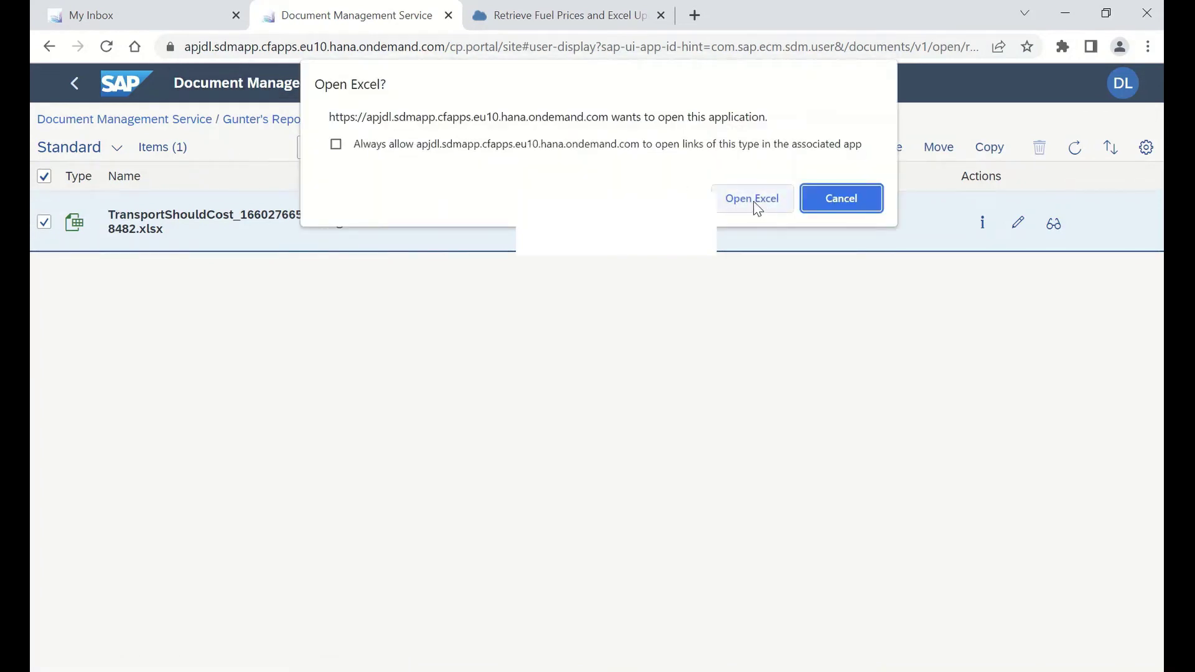
{"action": "left_click", "coordinate": [738, 204]}
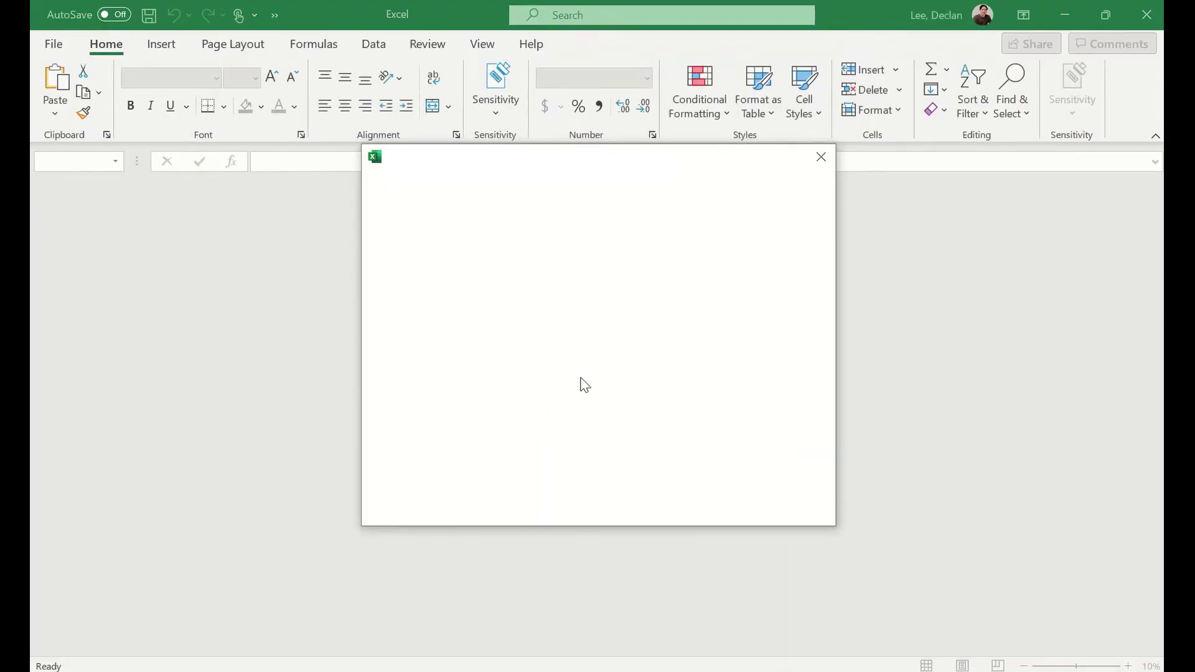
{"action": "left_click", "coordinate": [613, 296]}
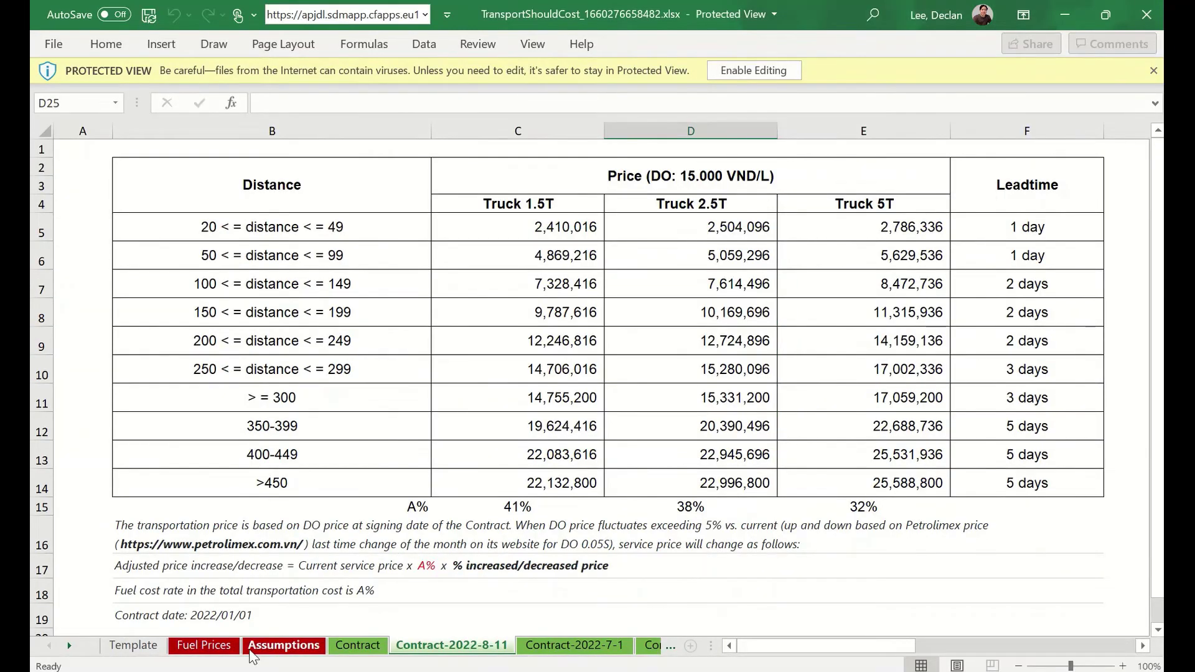
Step: Review the updated Fuel Prices and Contract-2022-8-11 sheets and close the workbook
{"action": "left_click", "coordinate": [215, 645]}
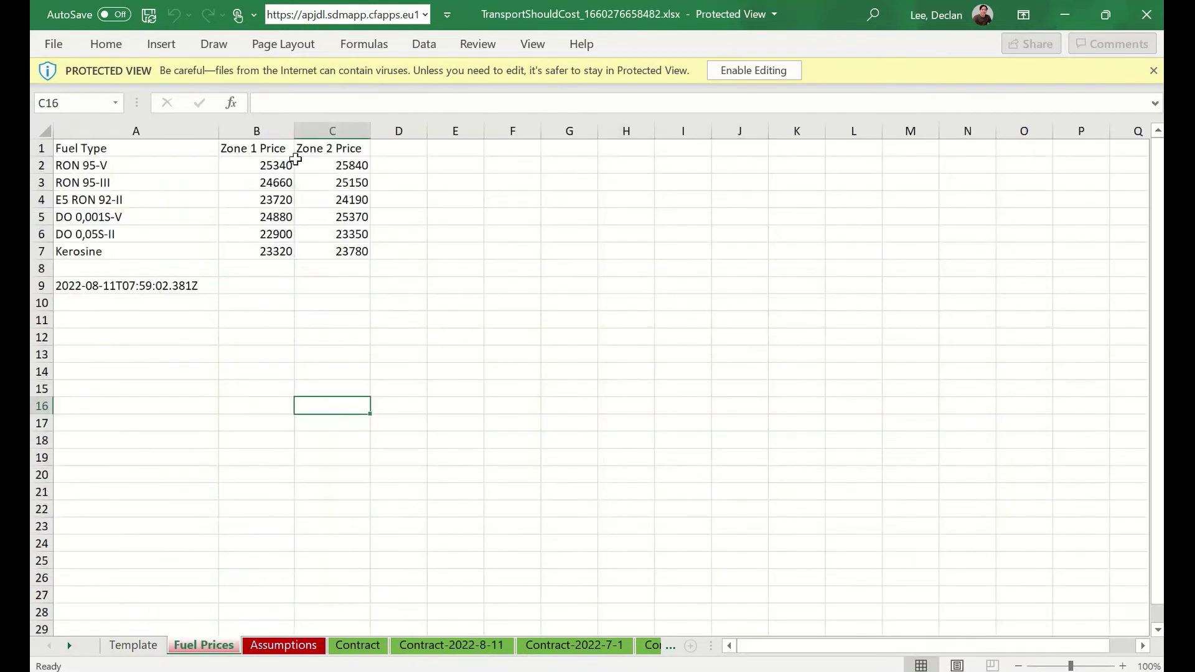
{"action": "left_click", "coordinate": [454, 645]}
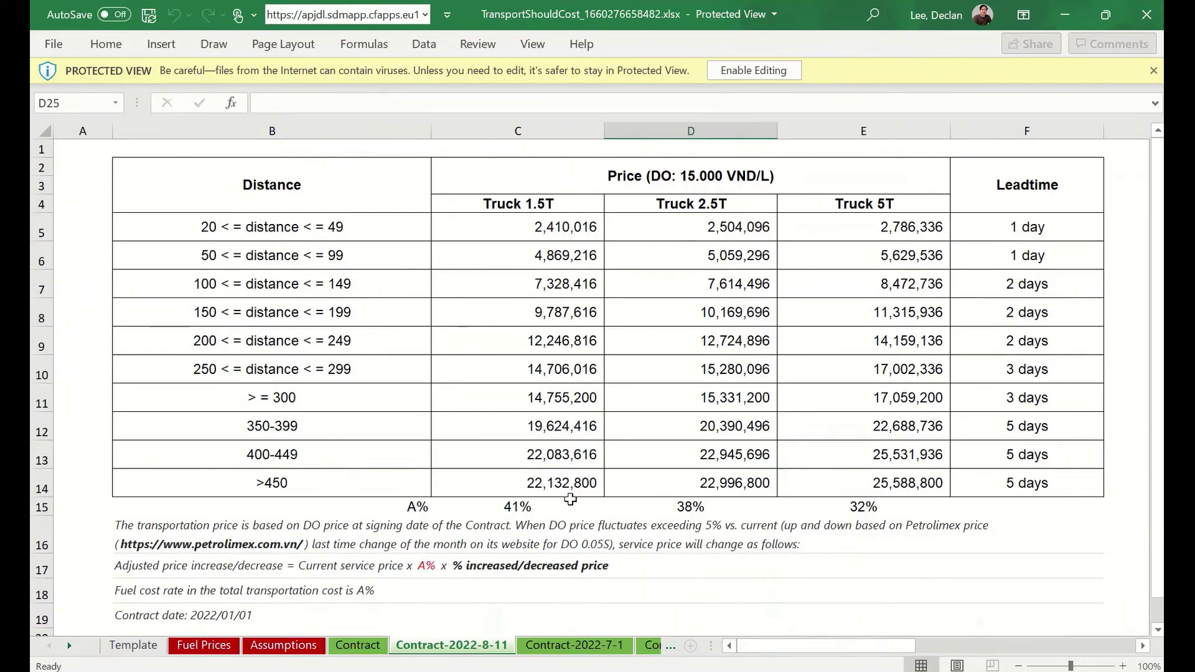
{"action": "left_click", "coordinate": [201, 646]}
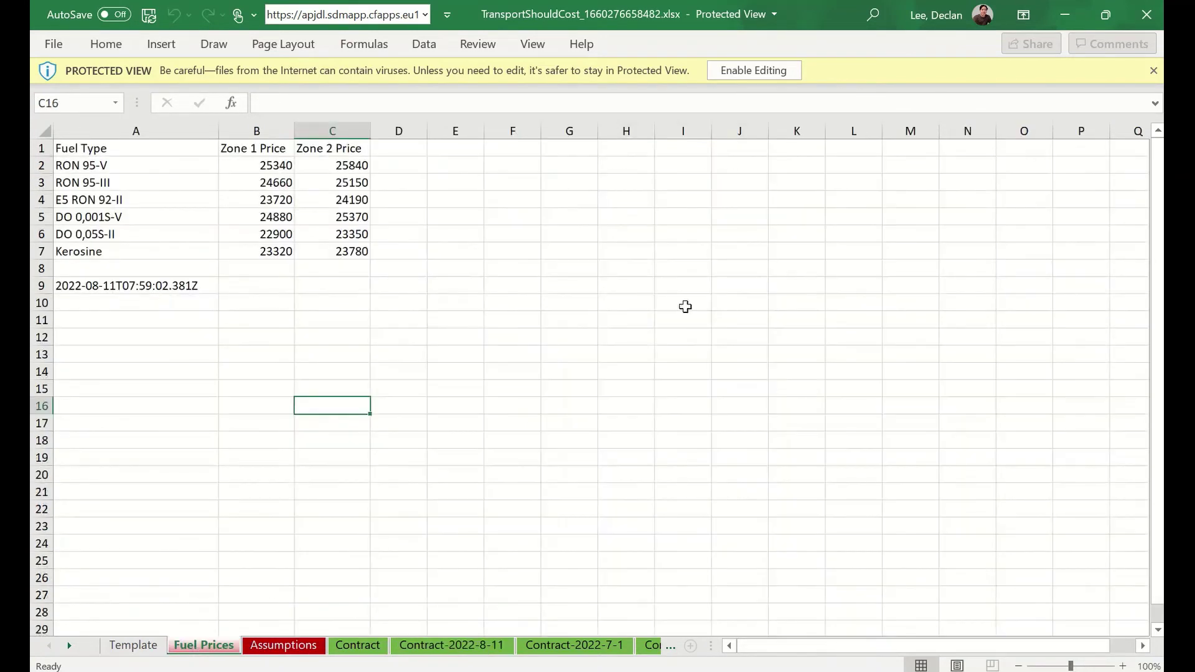
{"action": "left_click", "coordinate": [1146, 15]}
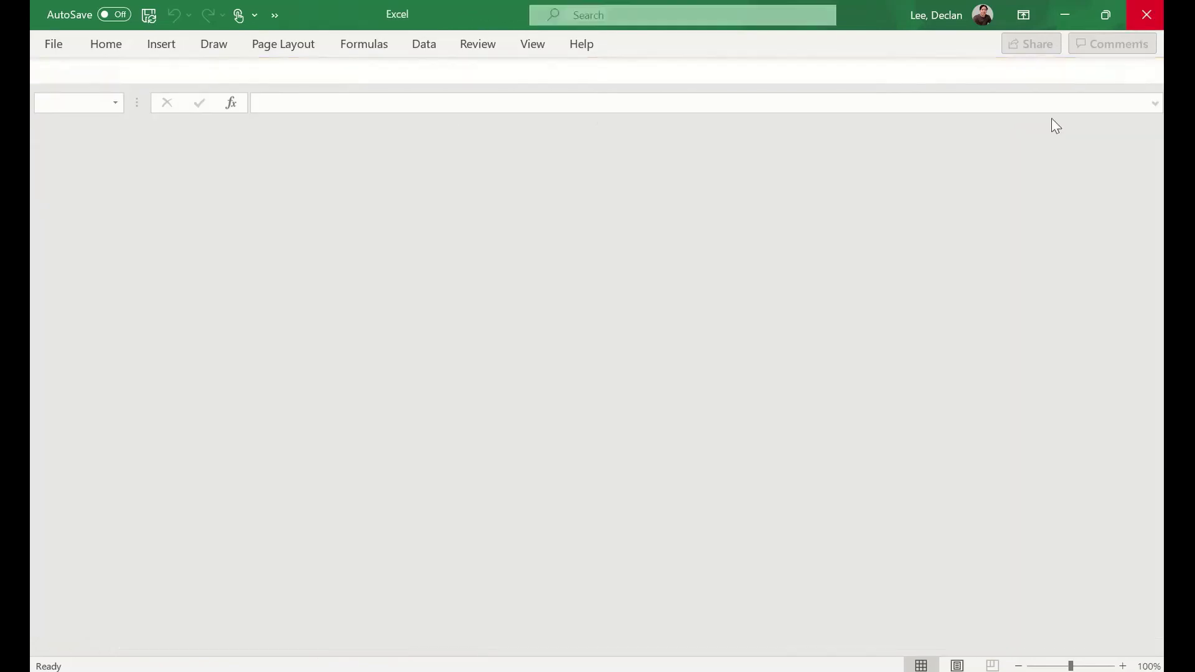
Step: Approve the TransportShouldCost.xlsx update request in My Inbox and confirm the decision
{"action": "left_click", "coordinate": [170, 14]}
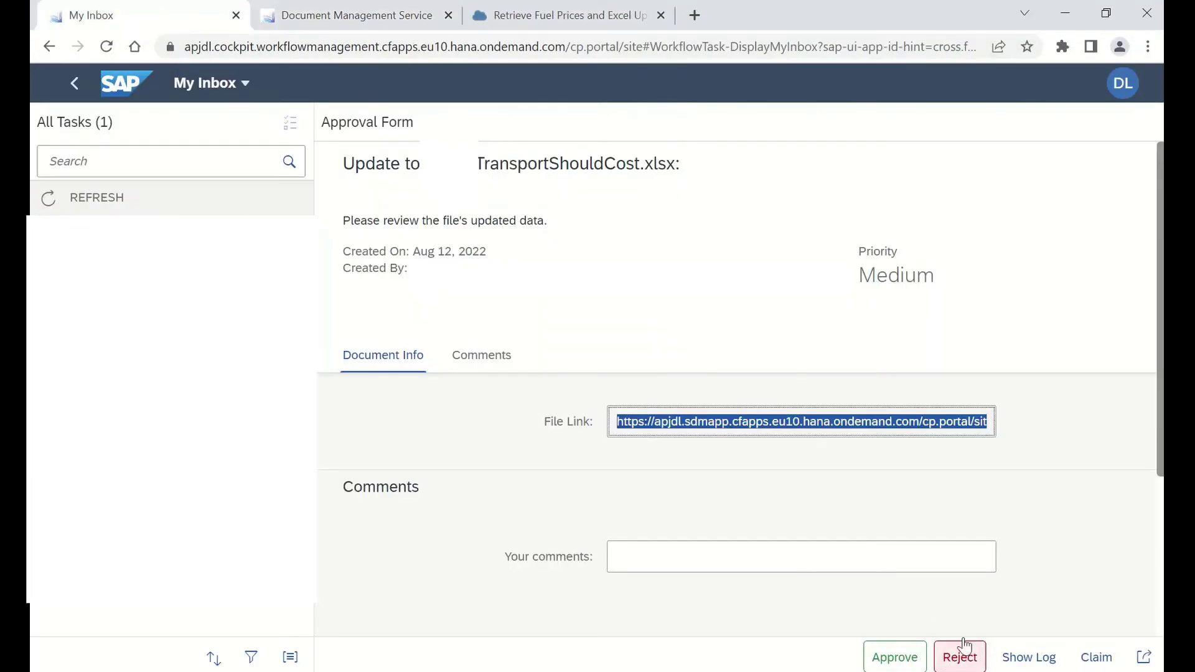
{"action": "left_click", "coordinate": [901, 654]}
{"action": "left_click", "coordinate": [755, 544]}
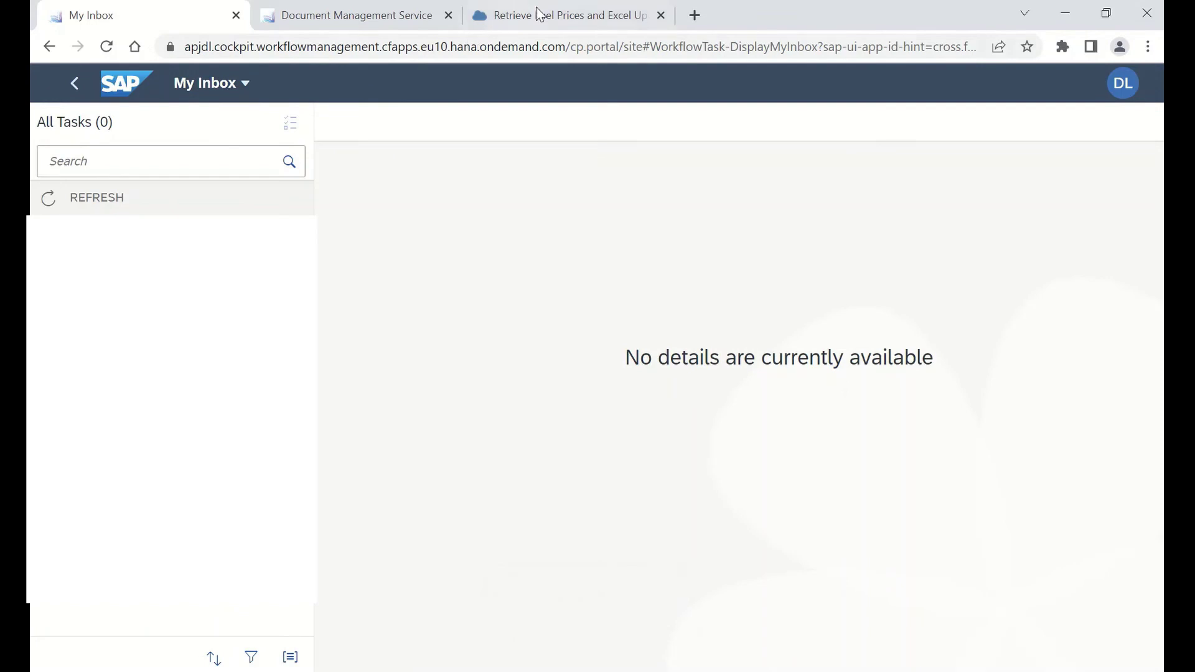
Step: Switch to the Document Management Service, deselect the TransportShouldCost workbook and refresh the Excel Workflow folder to check whether the file has moved
{"action": "left_click", "coordinate": [392, 18]}
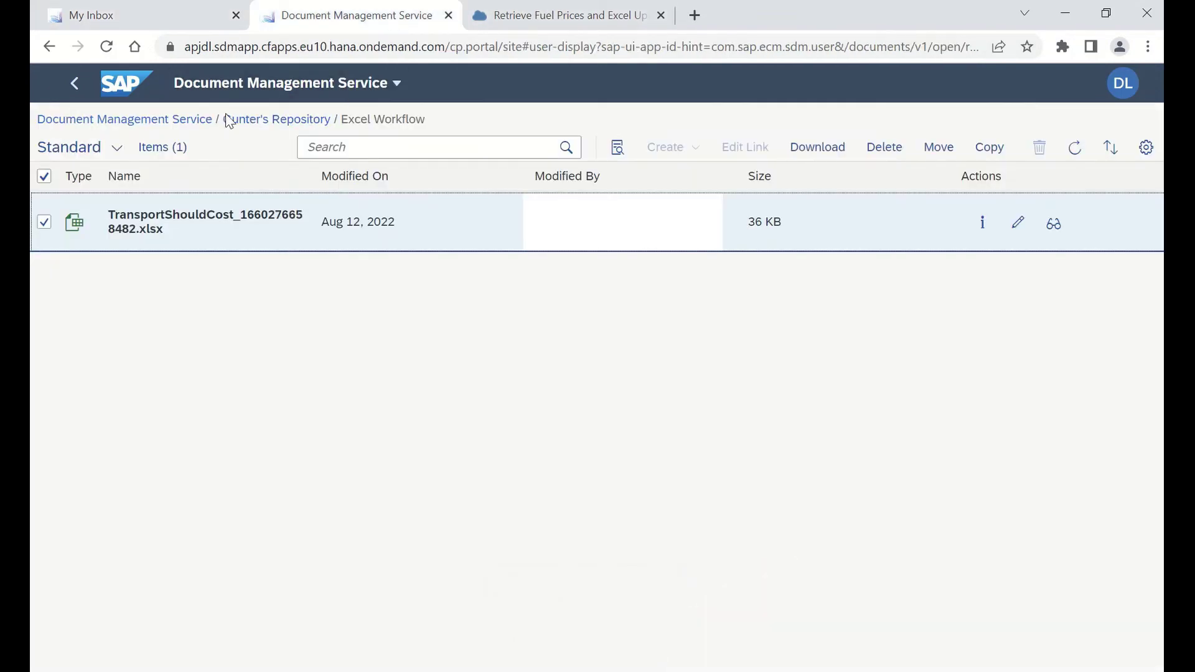
{"action": "left_click", "coordinate": [44, 223]}
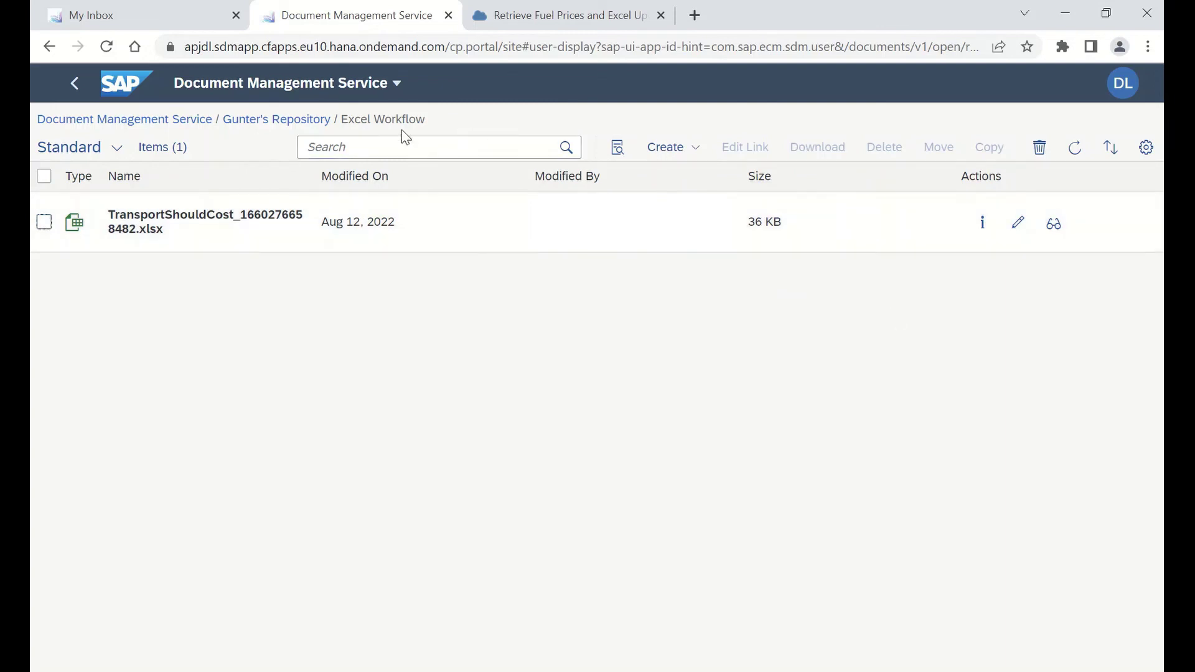
{"action": "left_click_drag", "start_coordinate": [343, 119], "coordinate": [439, 122]}
{"action": "left_click", "coordinate": [471, 134]}
{"action": "left_click", "coordinate": [1074, 150]}
{"action": "left_click", "coordinate": [1075, 151]}
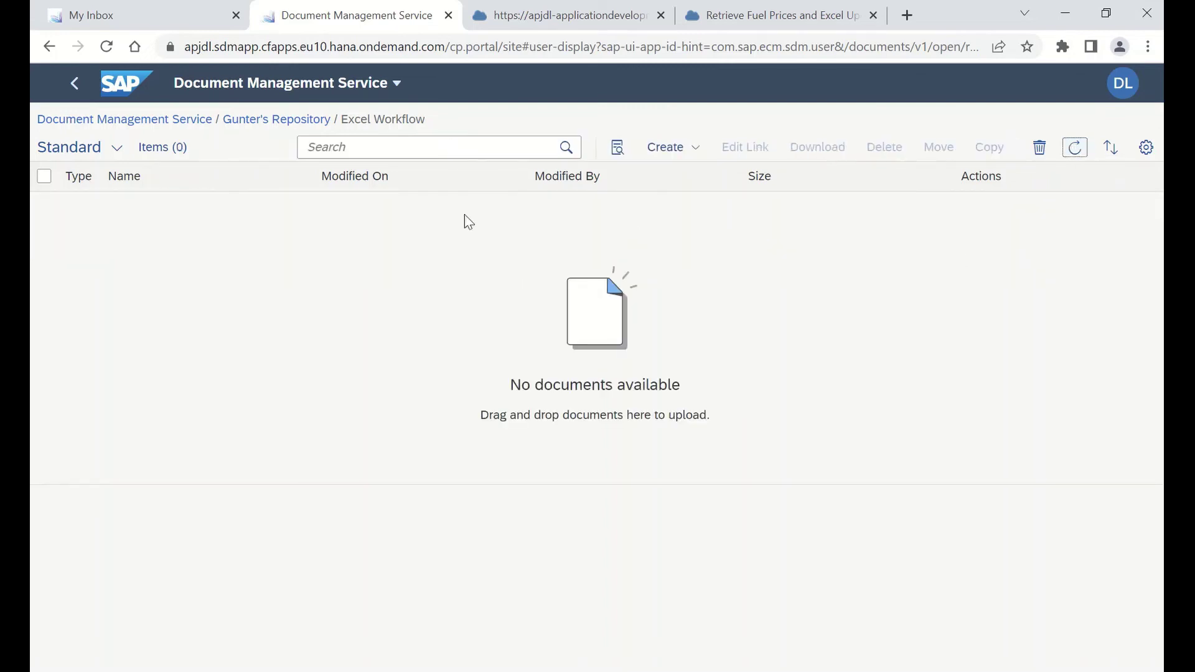
Step: Go up to the parent repository and open the Excel Approved folder to check for the approved workbook
{"action": "left_click", "coordinate": [260, 120]}
{"action": "left_click", "coordinate": [198, 218]}
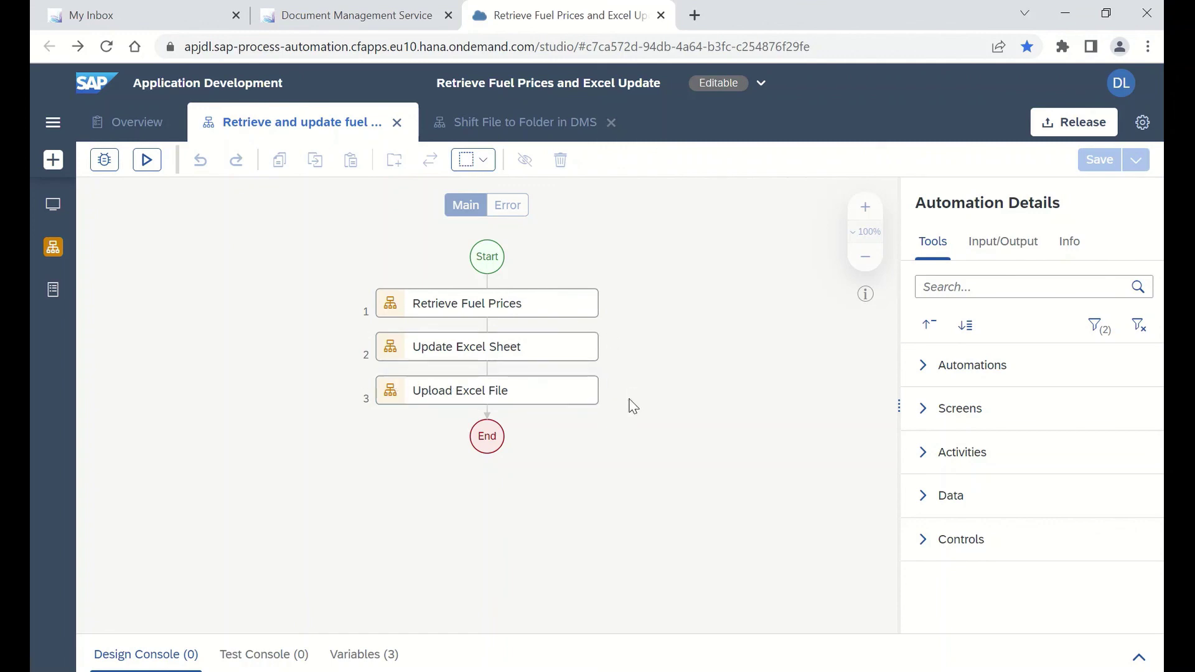
Step: Leave My Inbox for the workflow Home page and return to the Retrieve Fuel Prices and Excel Update automation project
{"action": "left_click", "coordinate": [318, 19]}
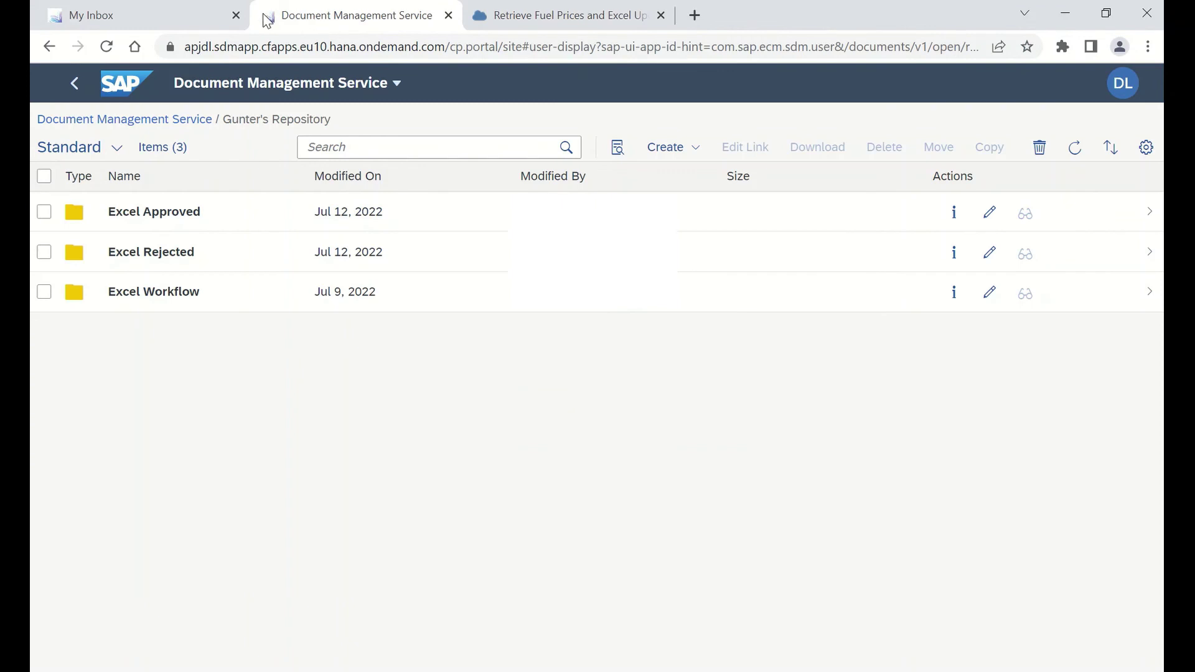
{"action": "left_click", "coordinate": [188, 19]}
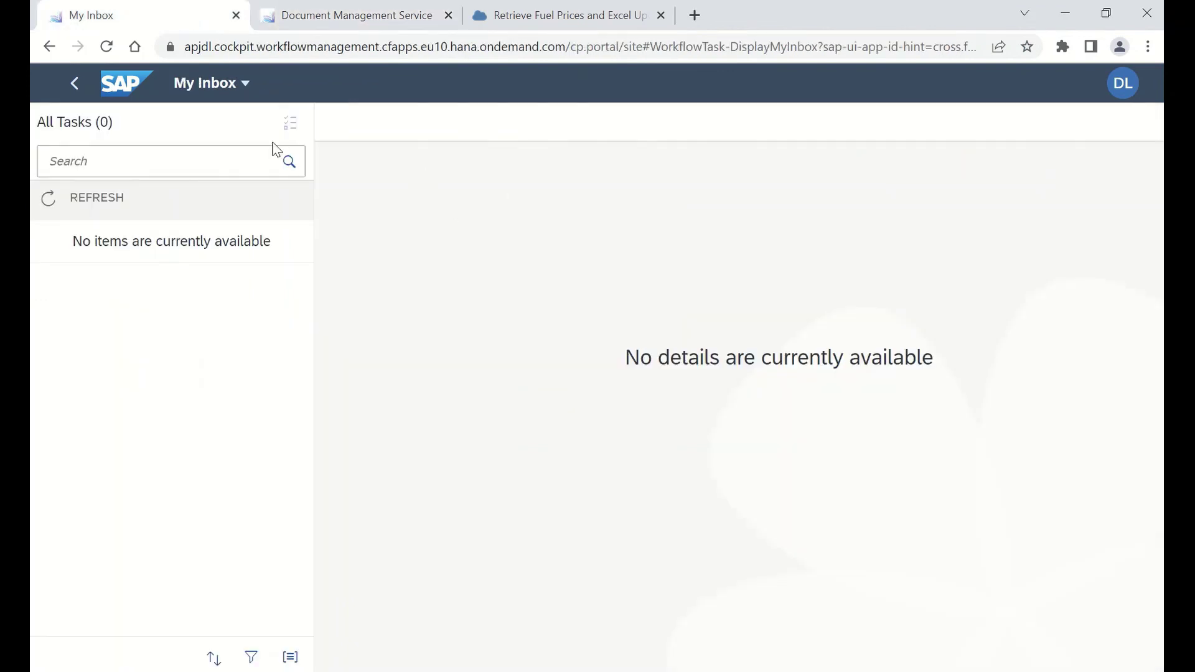
{"action": "left_click", "coordinate": [133, 87]}
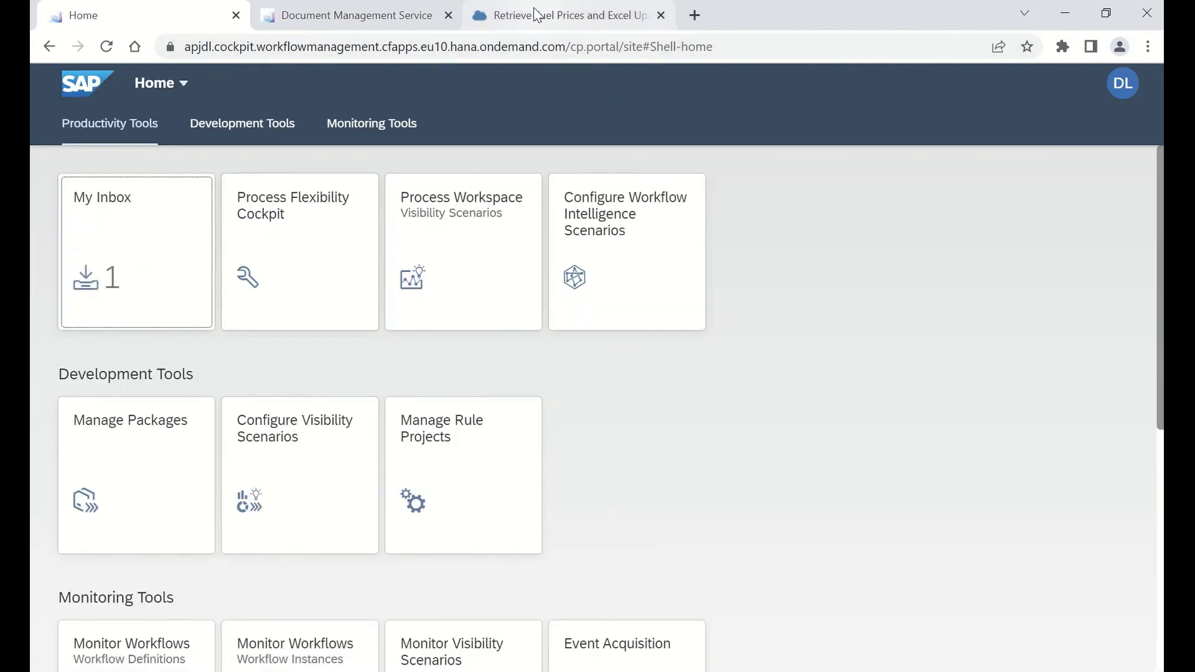
{"action": "left_click", "coordinate": [537, 13]}
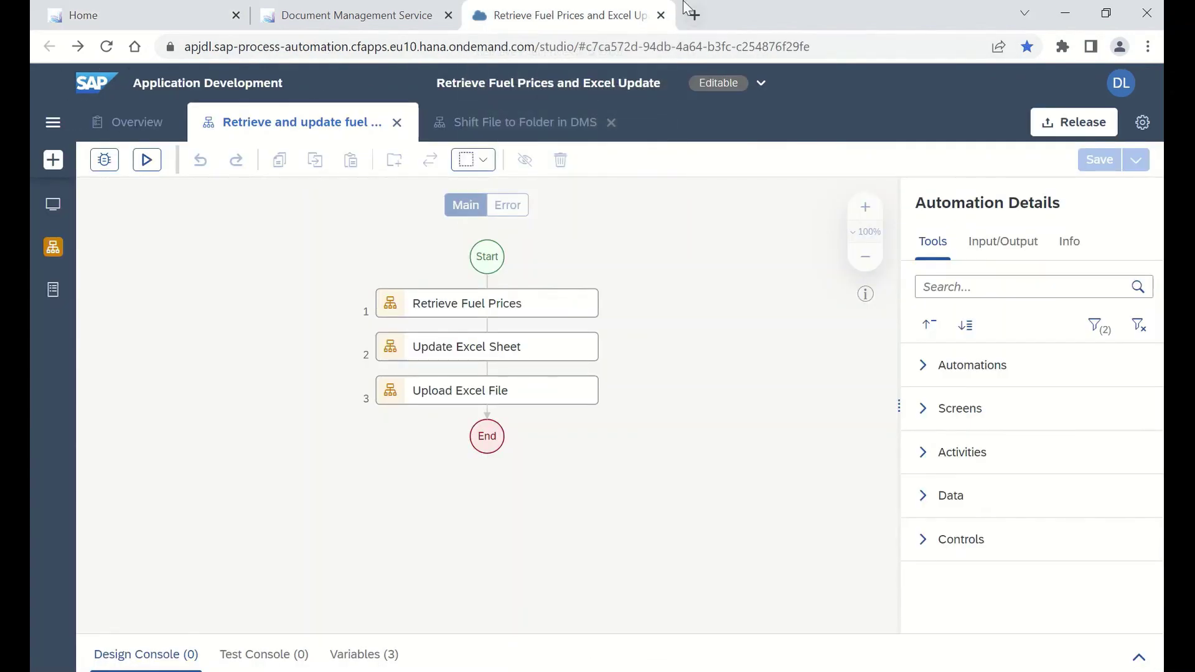